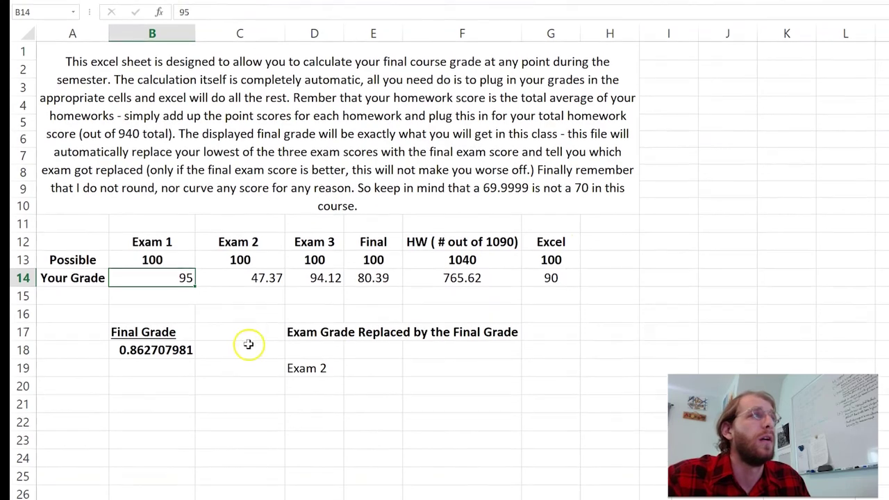
- Examine the formulas behind the final grade in B18 and the replaced-exam indicator in D19
{"action": "left_click", "coordinate": [155, 350]}
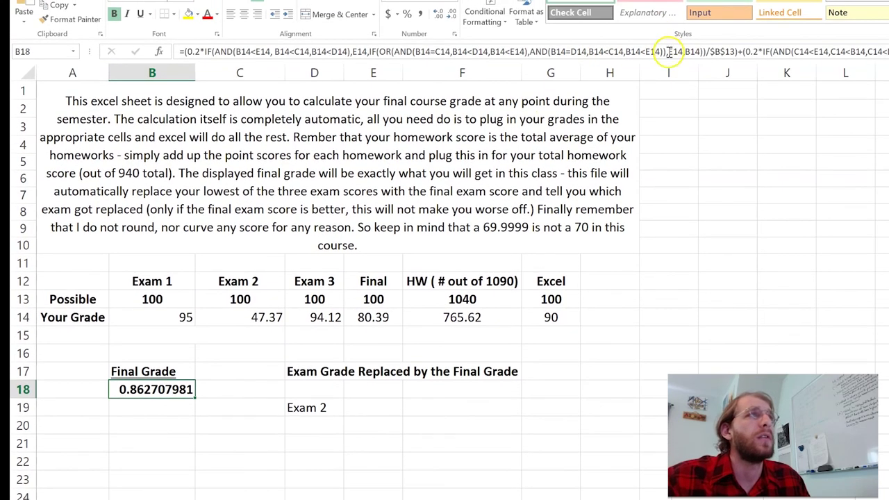
{"action": "left_click", "coordinate": [669, 52]}
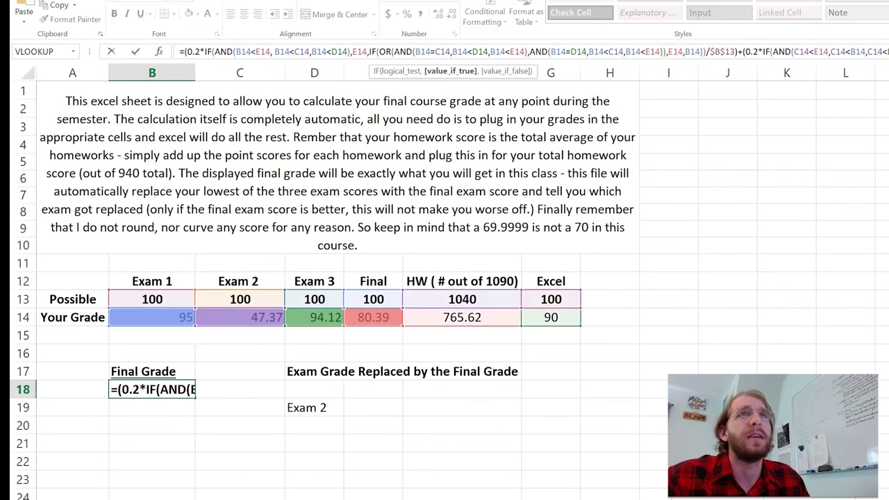
{"action": "key", "text": "ctrl+shift+u"}
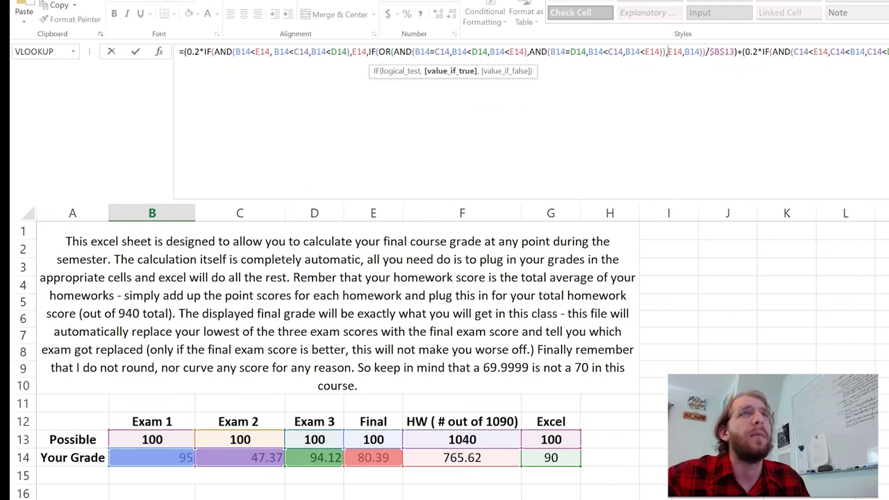
{"action": "key", "text": "ctrl+shift+u"}
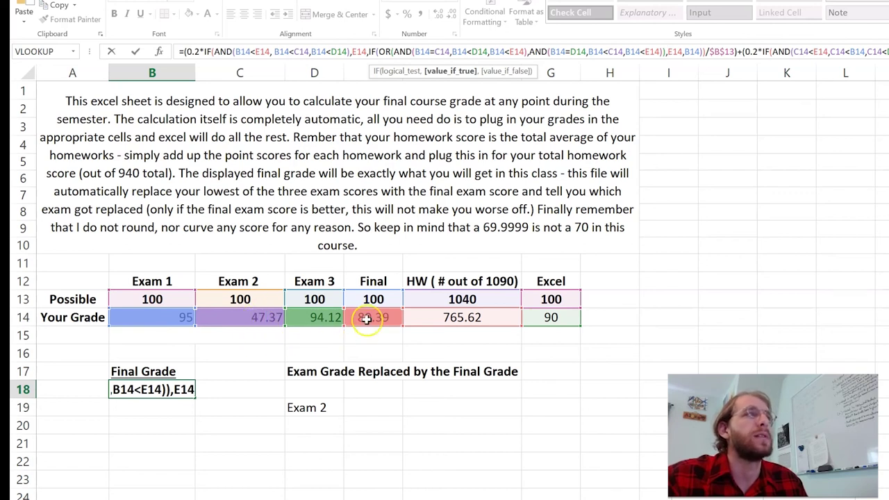
{"action": "key", "text": "ctrl+Return"}
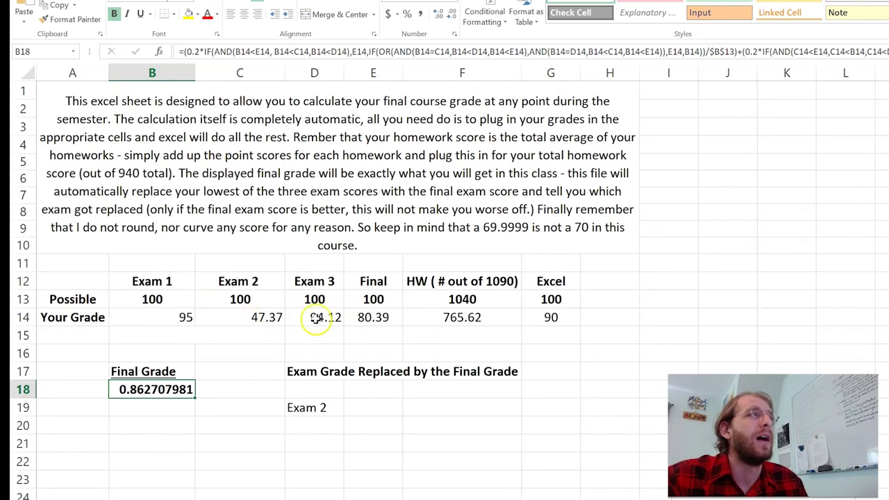
{"action": "left_click", "coordinate": [309, 407]}
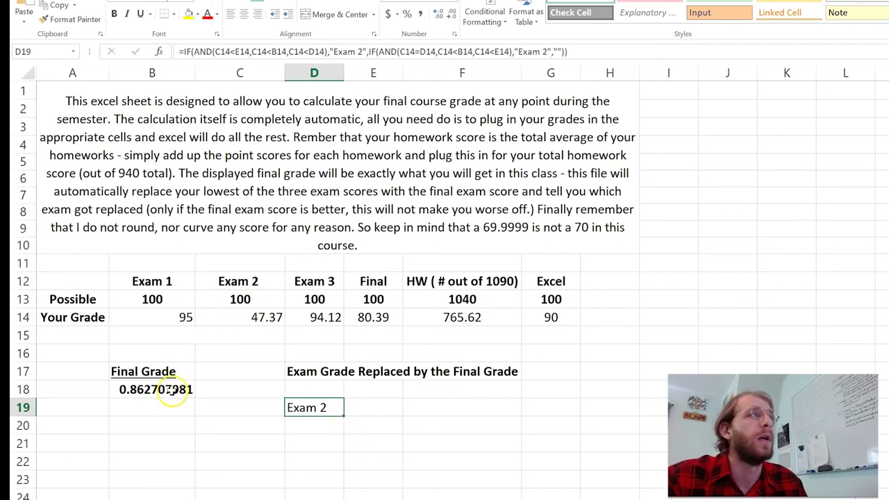
{"action": "left_click", "coordinate": [168, 390]}
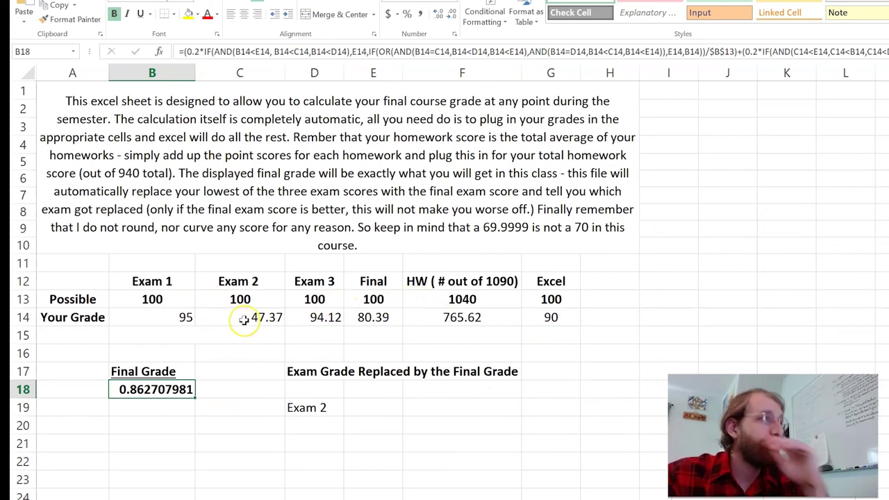
- Set the Exam 1 grade in B14 to 35 and compare it with the Exam 2 grade
{"action": "left_click", "coordinate": [181, 316]}
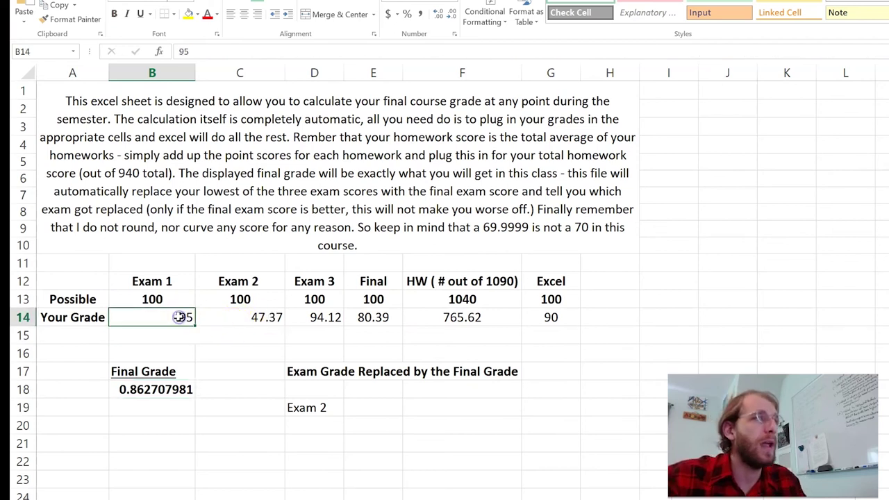
{"action": "type", "text": "35"}
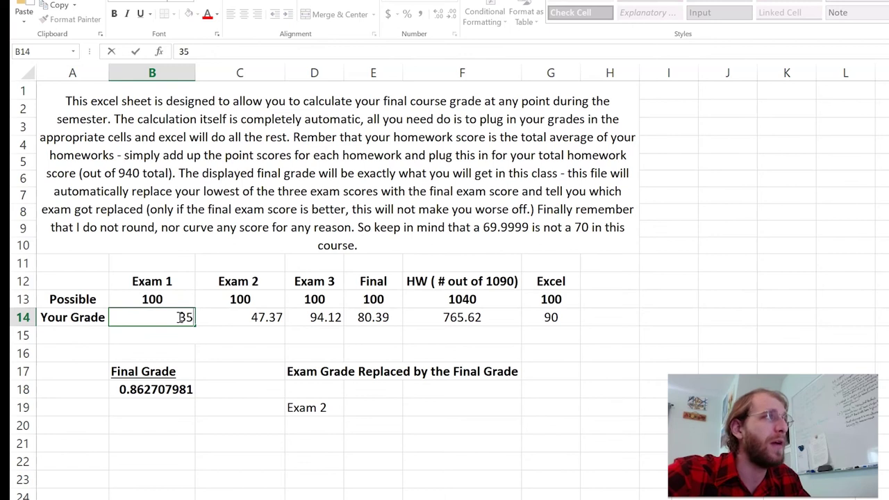
{"action": "key", "text": "Return"}
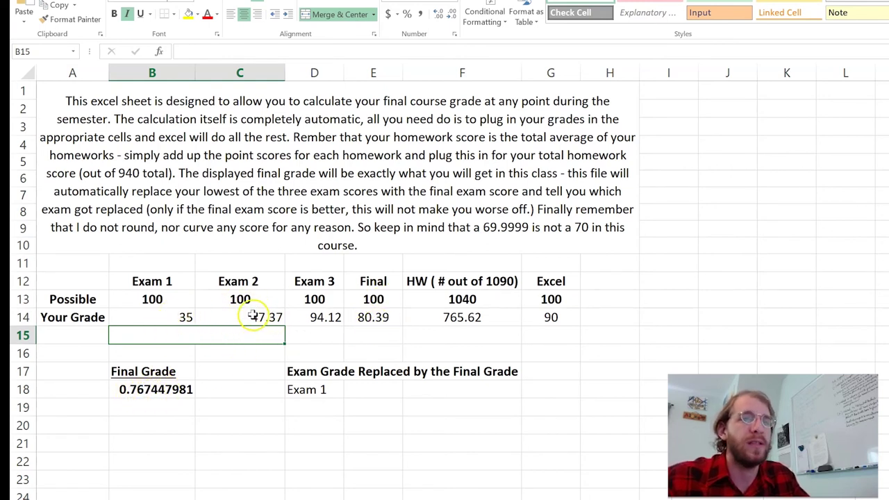
{"action": "left_click", "coordinate": [172, 318]}
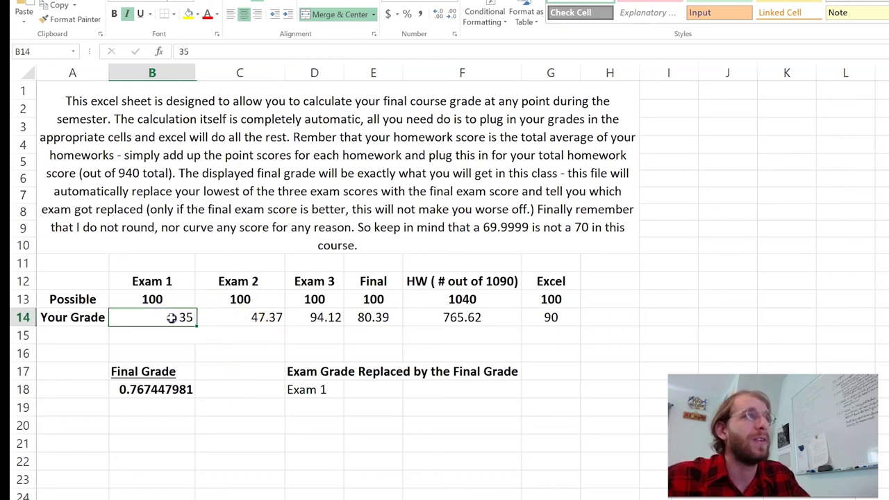
{"action": "left_click_drag", "start_coordinate": [171, 317], "coordinate": [264, 316]}
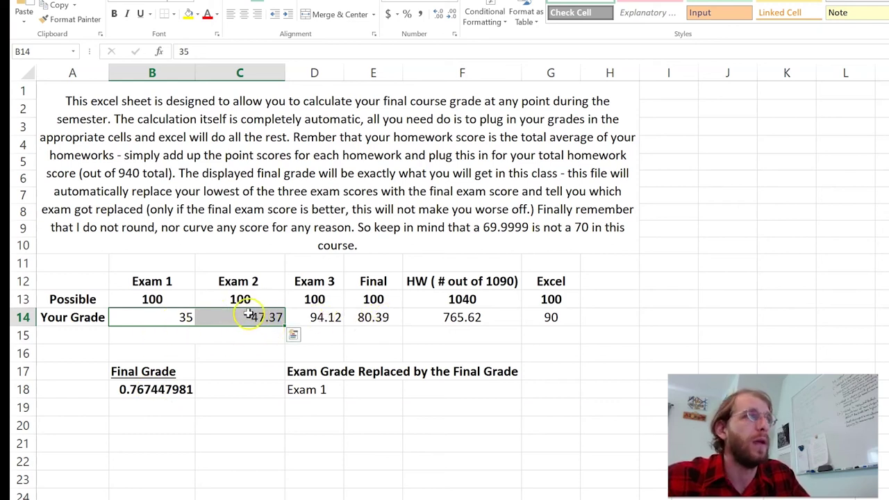
- Enter 45 for Exam 1, 50 for Exam 2 and 100 for Exam 3 in the Your Grade row
{"action": "left_click", "coordinate": [168, 319]}
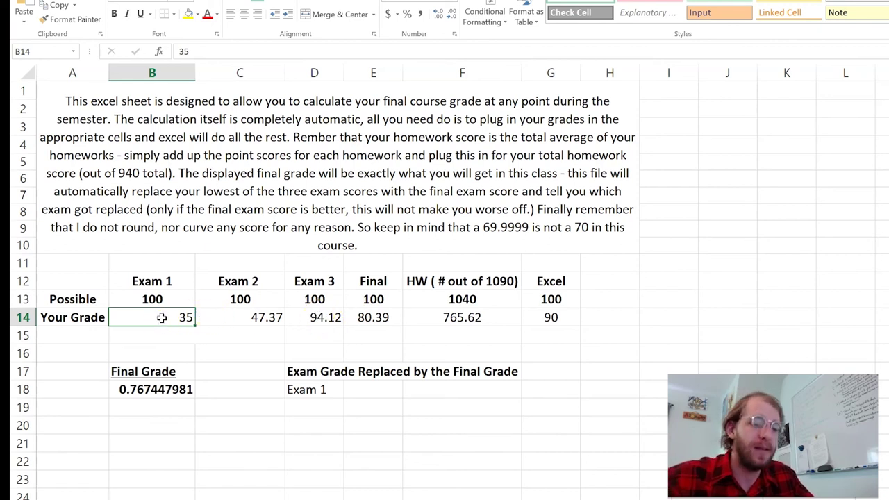
{"action": "type", "text": "45"}
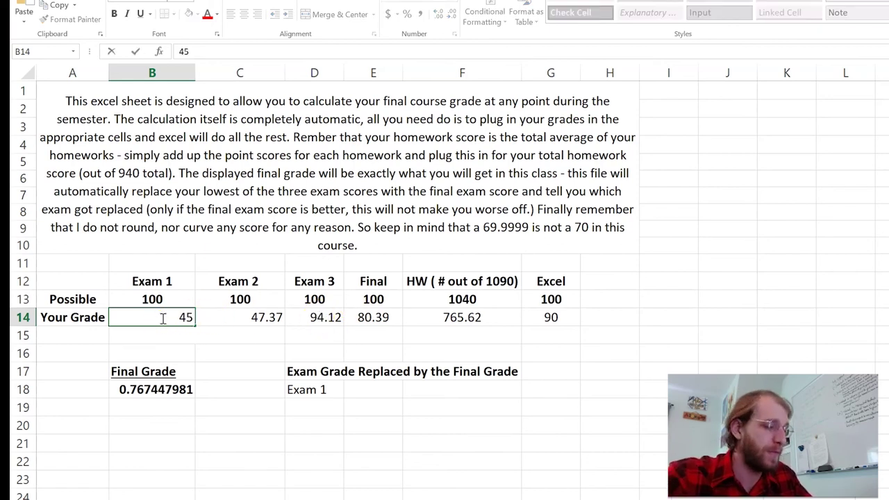
{"action": "key", "text": "Tab"}
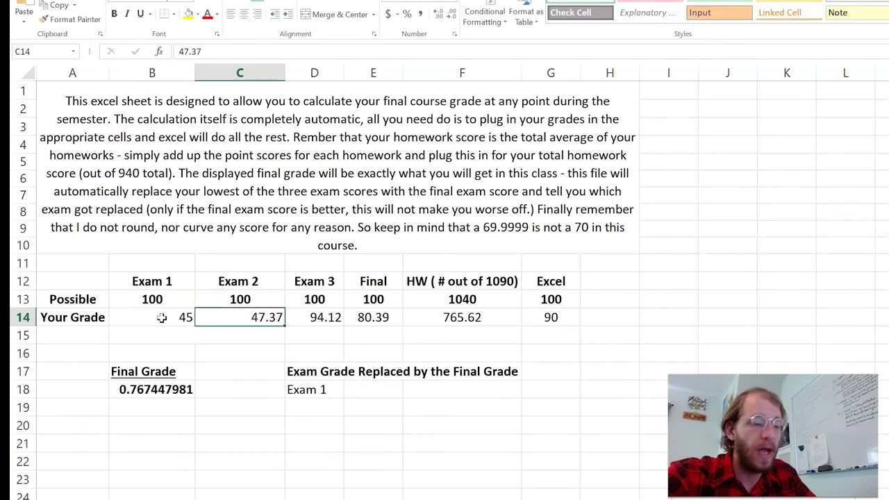
{"action": "type", "text": "50"}
{"action": "key", "text": "Tab"}
{"action": "type", "text": "100"}
{"action": "key", "text": "Tab"}
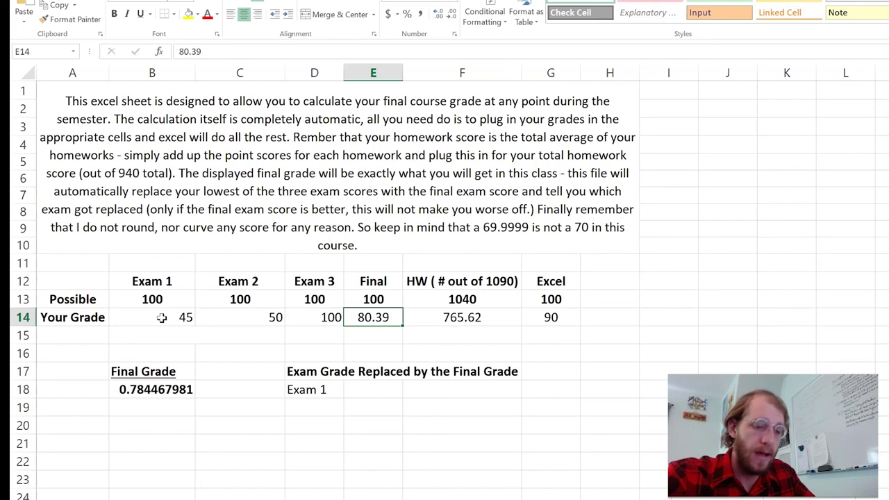
- Enter 95 for the Final, 1000 for HW and 100 for Excel, and check the final grade in B18
{"action": "type", "text": "95"}
{"action": "key", "text": "ctrl+Return"}
{"action": "key", "text": "Tab"}
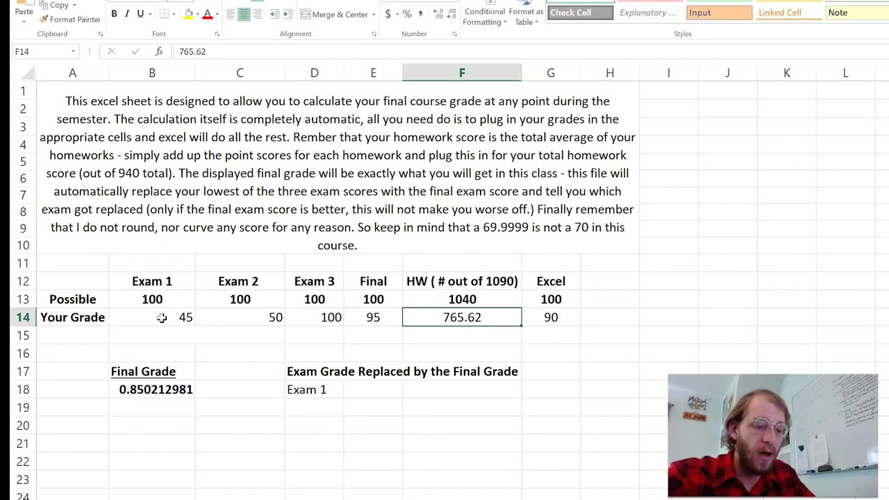
{"action": "type", "text": "1000"}
{"action": "key", "text": "Tab"}
{"action": "type", "text": "1"}
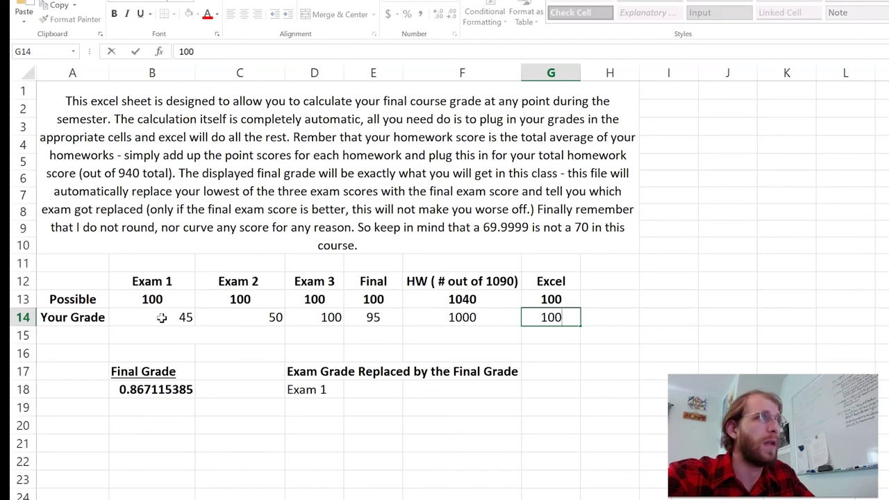
{"action": "key", "text": "Tab"}
{"action": "left_click", "coordinate": [172, 389]}
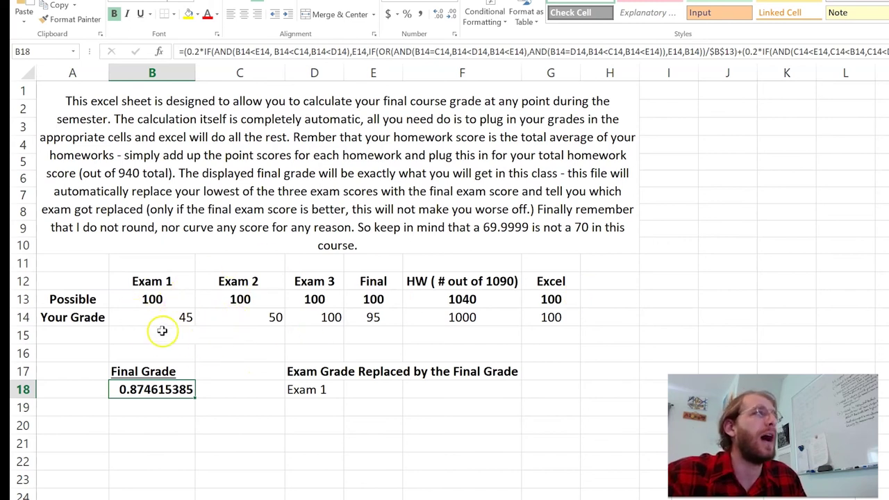
- Change the Final score to 100 and the Exam 2 grade to 55, and check the recalculated final grade
{"action": "left_click", "coordinate": [375, 318]}
{"action": "type", "text": "100"}
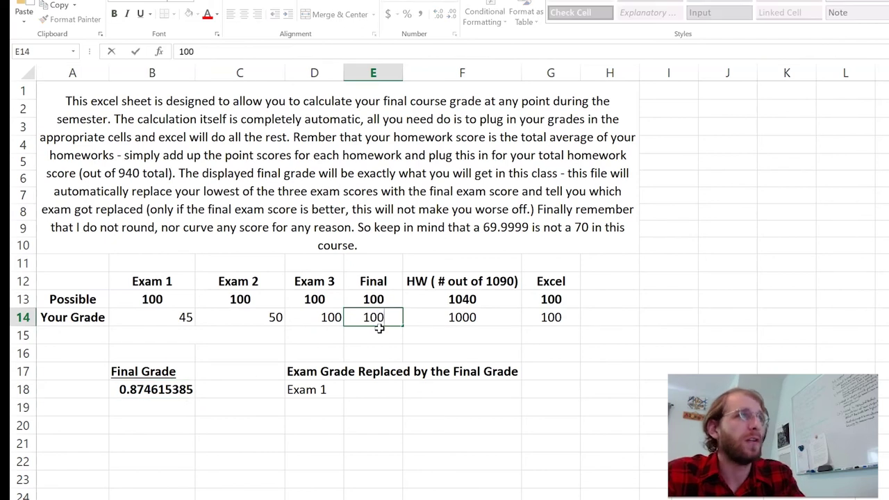
{"action": "key", "text": "Return"}
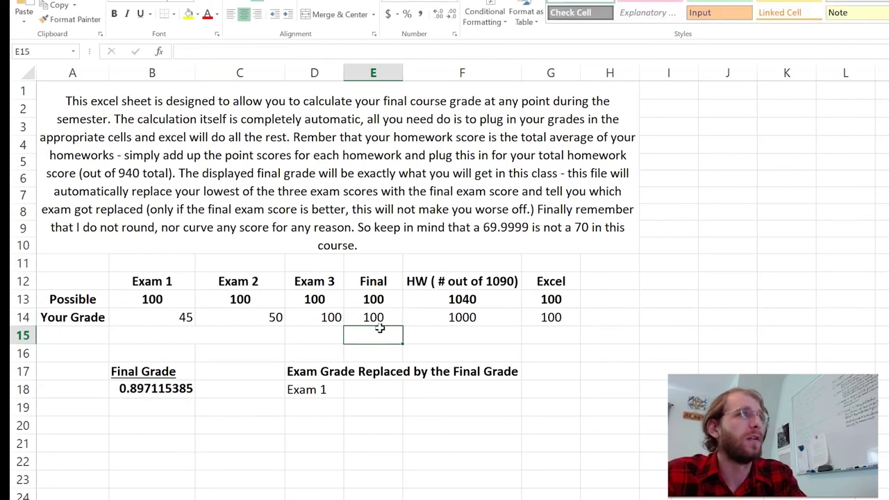
{"action": "left_click", "coordinate": [267, 318]}
{"action": "type", "text": "55"}
{"action": "key", "text": "Return"}
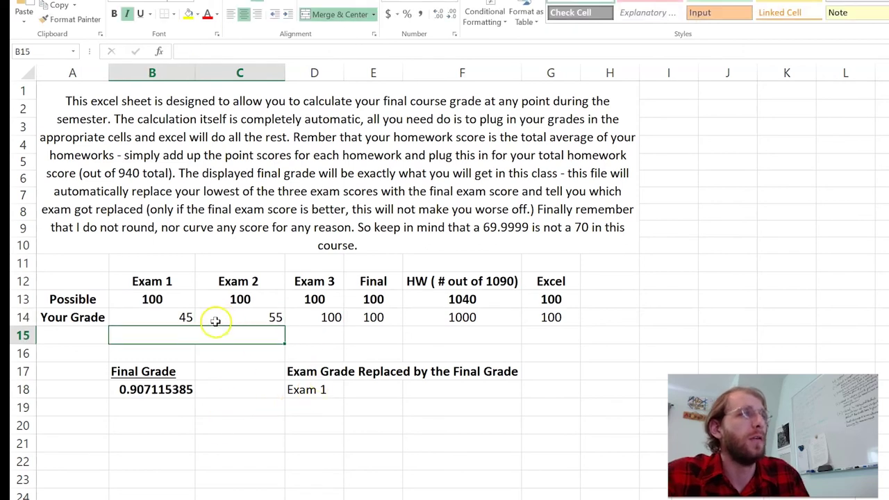
{"action": "left_click_drag", "start_coordinate": [161, 317], "coordinate": [548, 317]}
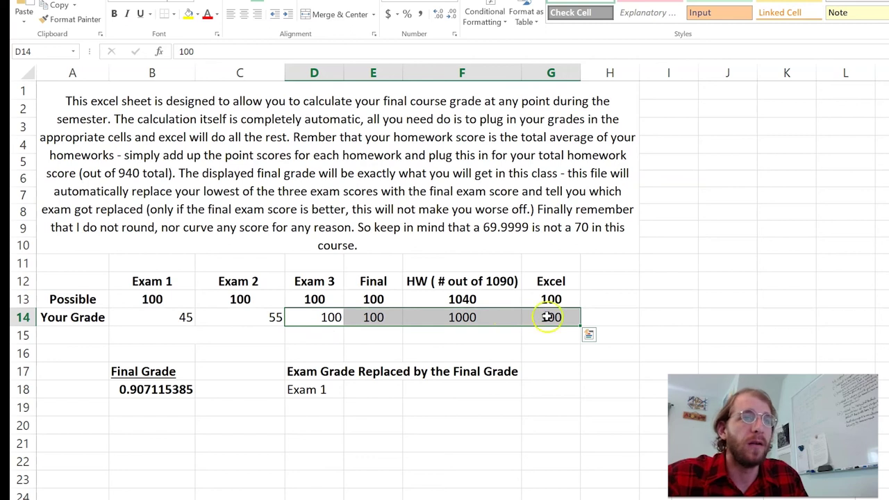
{"action": "left_click", "coordinate": [170, 392]}
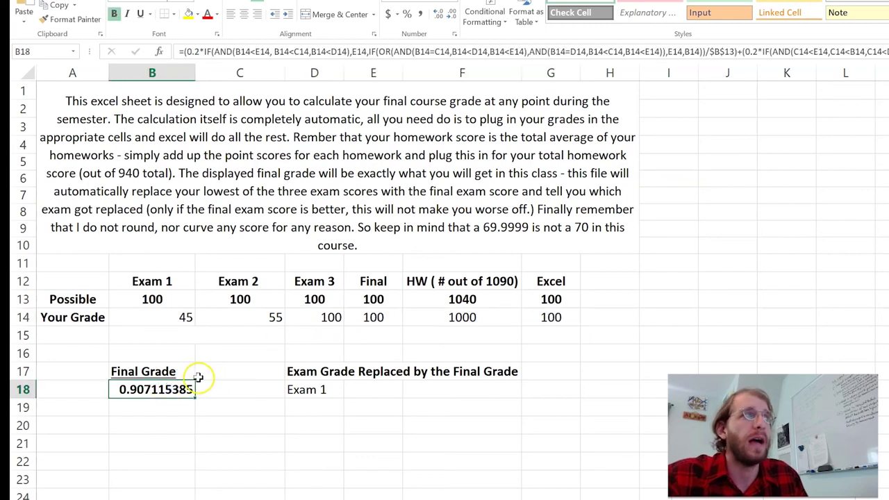
{"action": "left_click", "coordinate": [366, 318]}
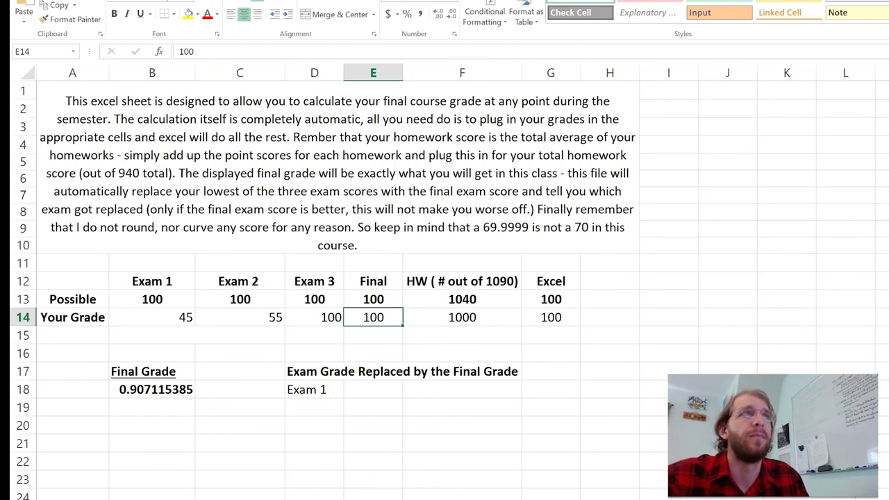
- Switch to the syllabus PDF and review the Grading section with its letter grade ranges on page 4
{"action": "key", "text": "alt+Tab"}
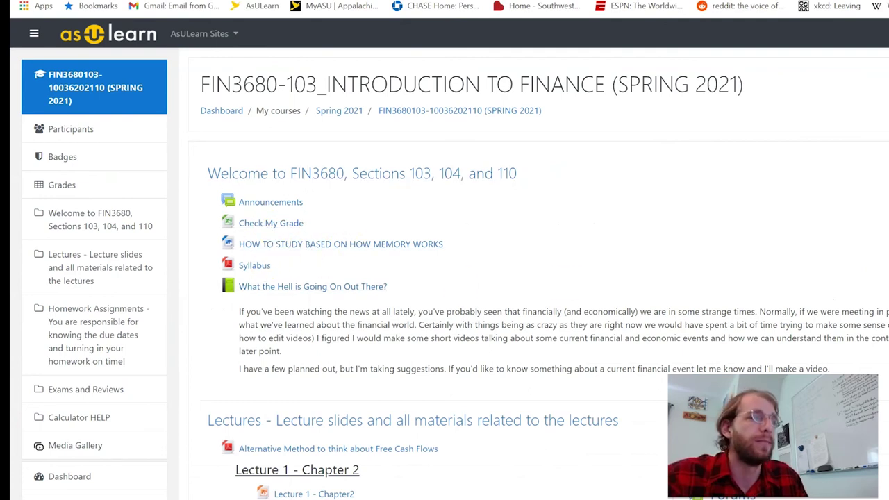
{"action": "key", "text": "alt+Tab"}
{"action": "scroll", "coordinate": [437, 264], "scroll_direction": "down", "scroll_amount": 3}
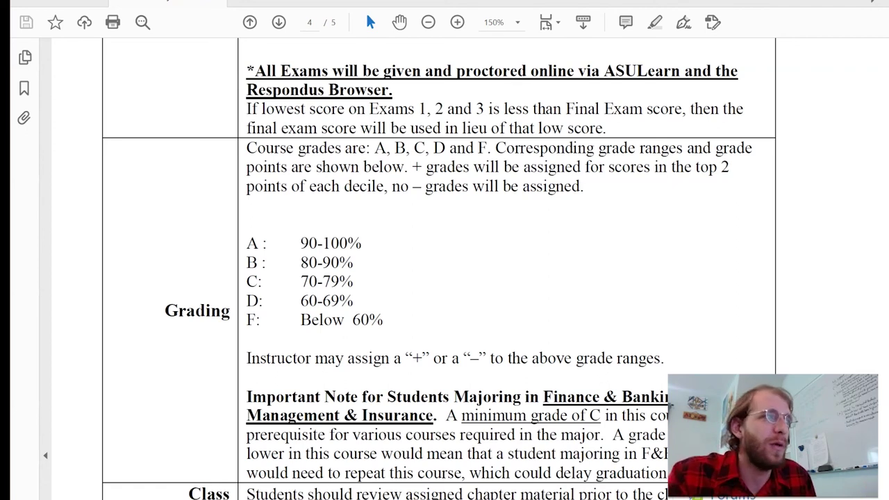
{"action": "scroll", "coordinate": [439, 271], "scroll_direction": "down", "scroll_amount": 1}
{"action": "key", "text": "Page_Down"}
{"action": "key", "text": "Page_Up"}
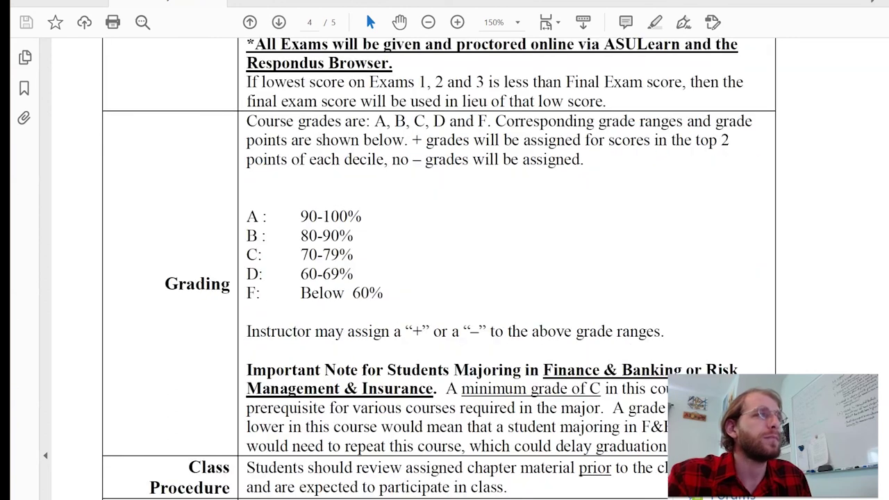
{"action": "key", "text": "Page_Down"}
{"action": "scroll", "coordinate": [439, 311], "scroll_direction": "up", "scroll_amount": 1}
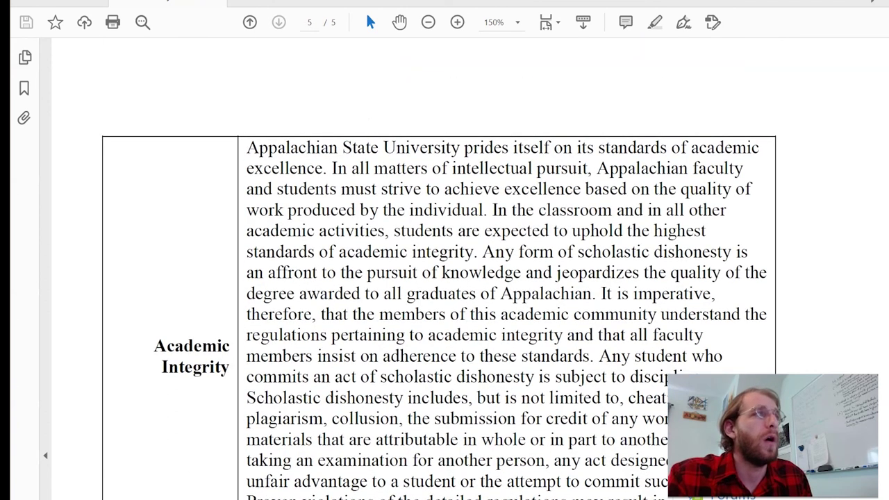
{"action": "key", "text": "Page_Up"}
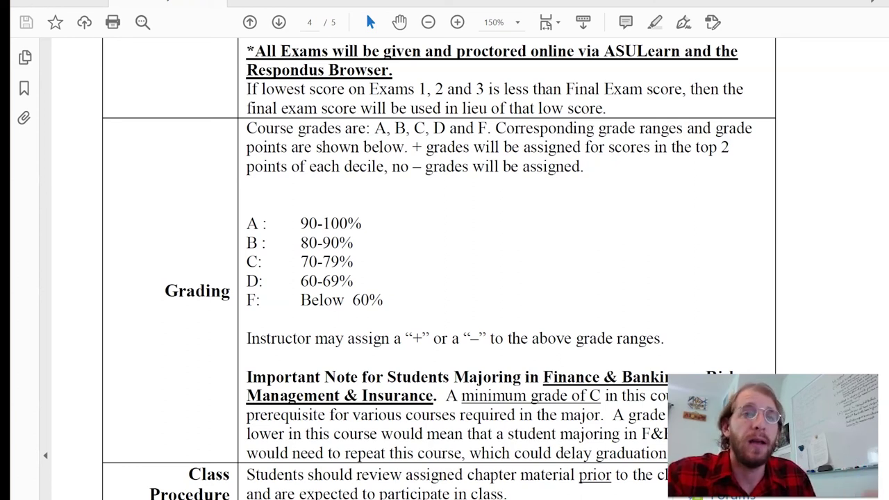
- Read the Academic Integrity section on page 5 of the syllabus
{"action": "scroll", "coordinate": [438, 271], "scroll_direction": "down", "scroll_amount": 3}
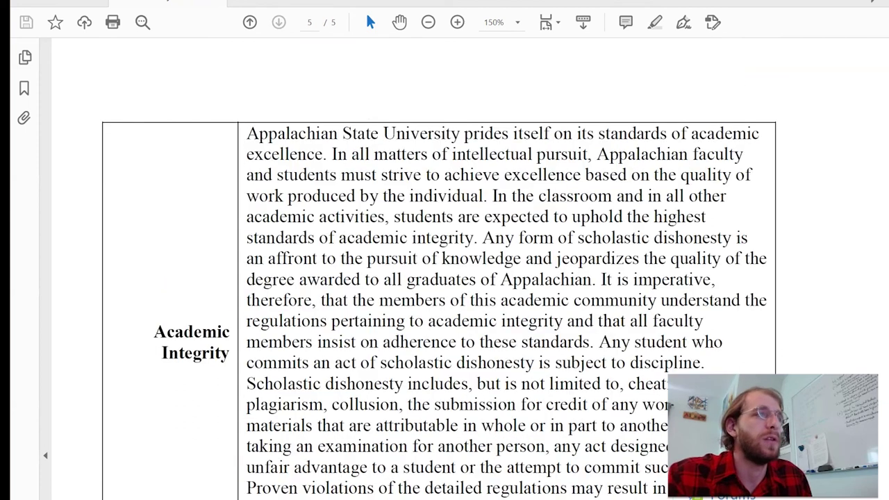
{"action": "scroll", "coordinate": [439, 292], "scroll_direction": "down", "scroll_amount": 1}
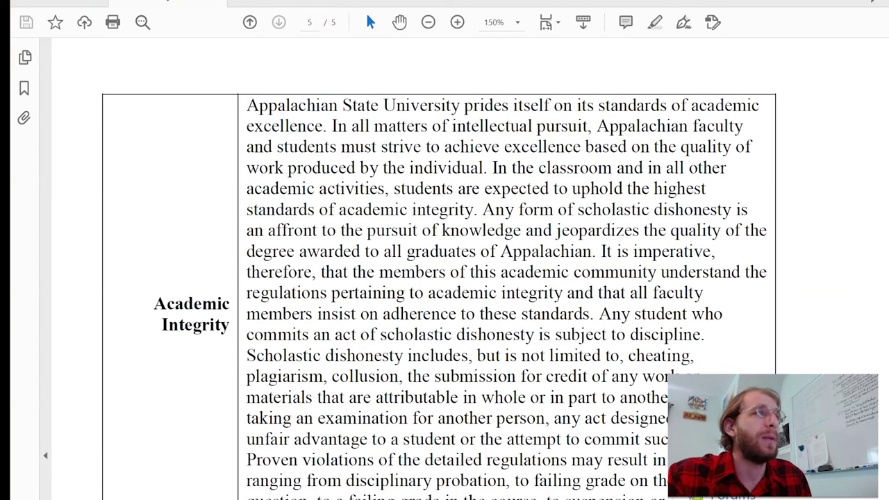